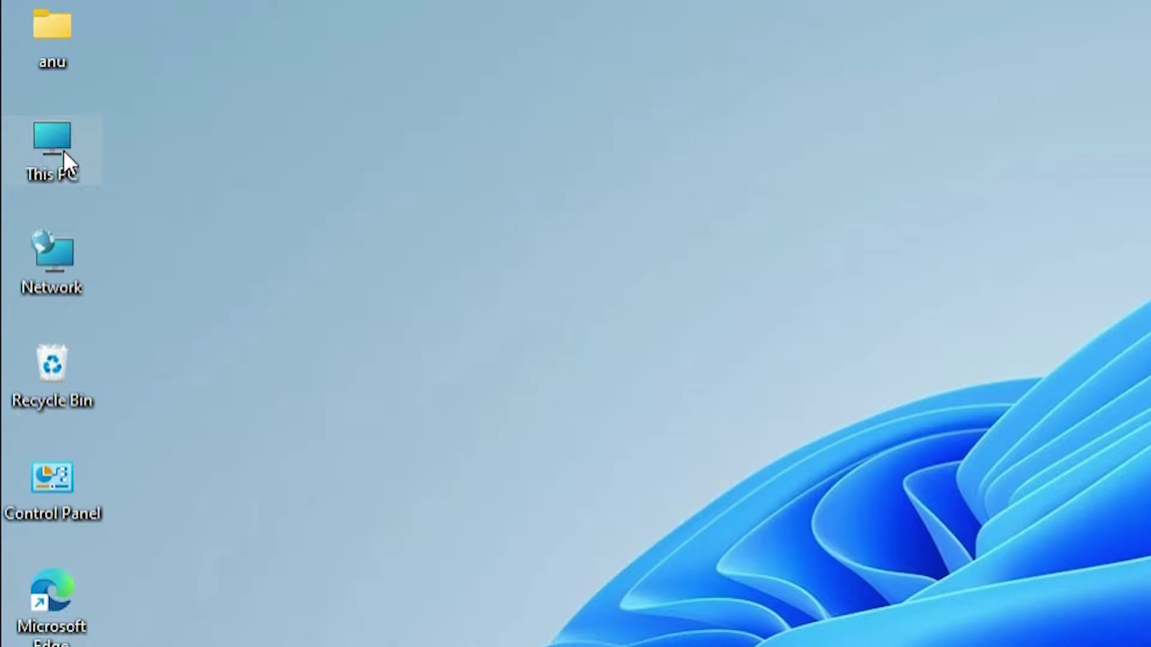
Step: Browse This PC to confirm drive F: is empty and drive E: holds folders
{"action": "double_click", "coordinate": [63, 151]}
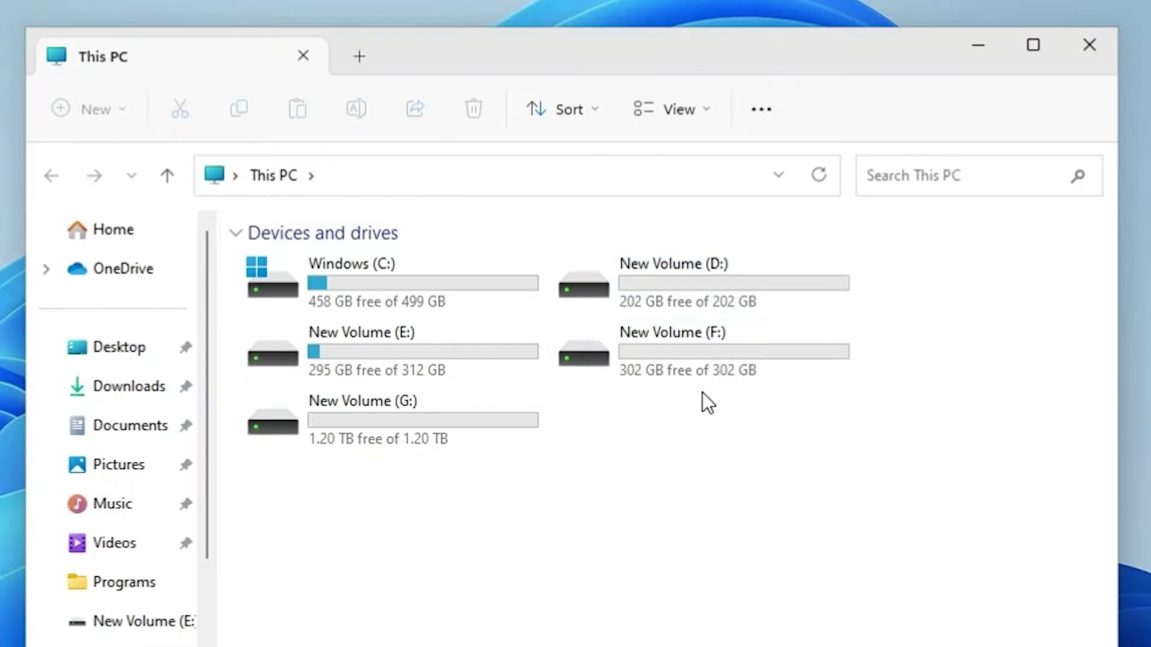
{"action": "double_click", "coordinate": [677, 336]}
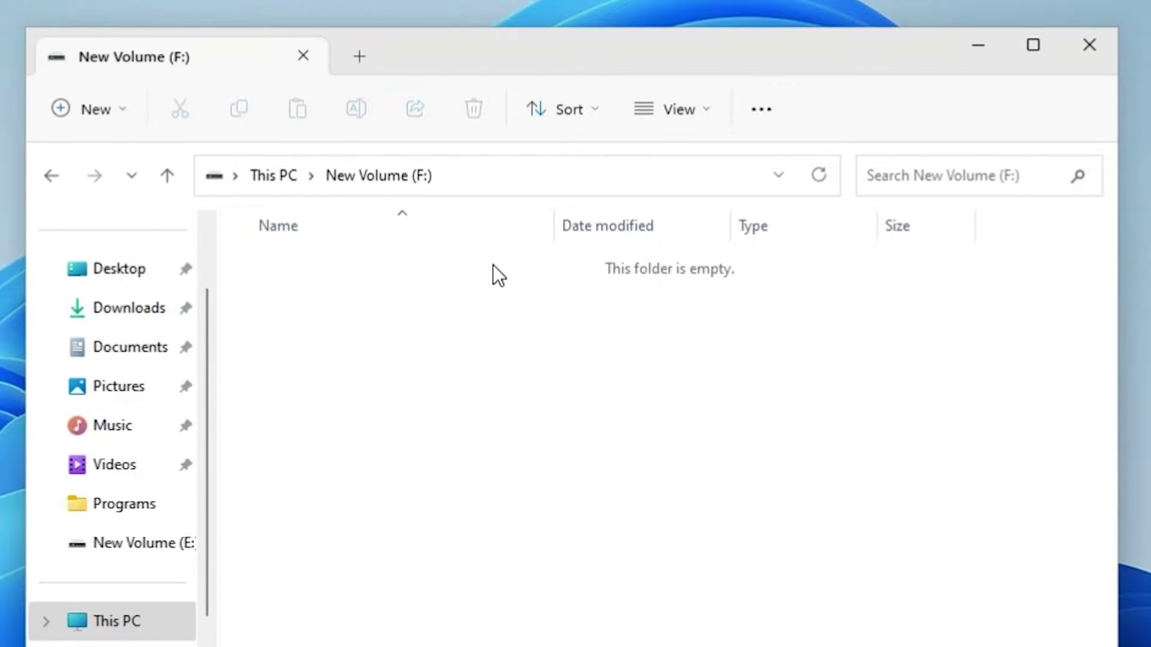
{"action": "left_click", "coordinate": [55, 174]}
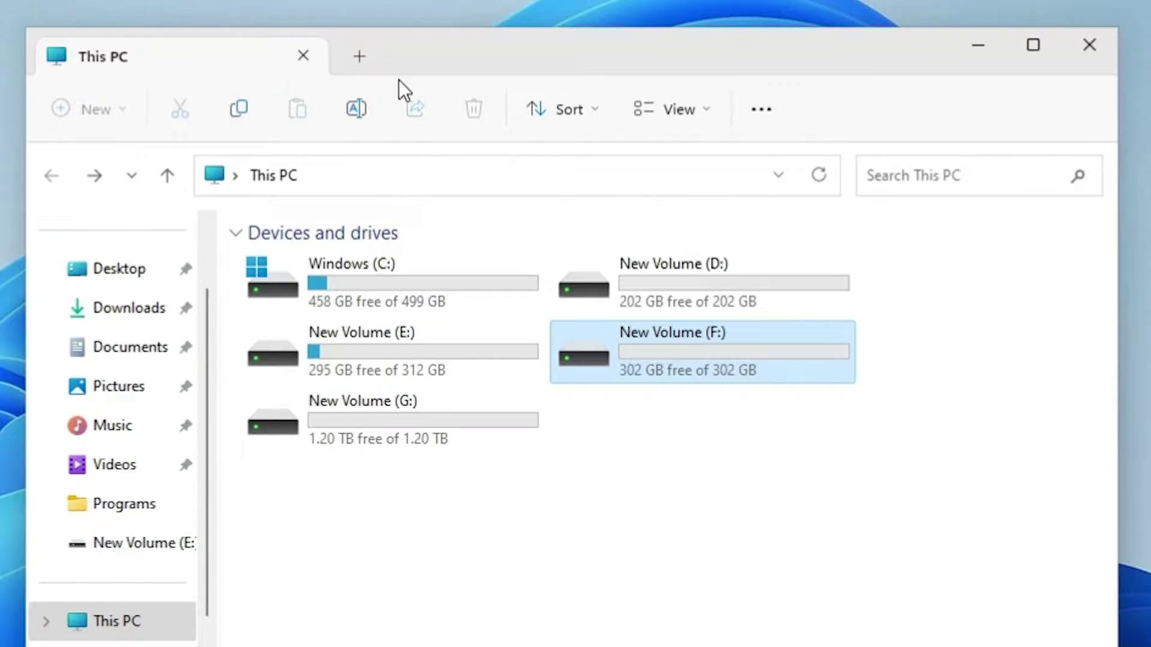
{"action": "double_click", "coordinate": [391, 336]}
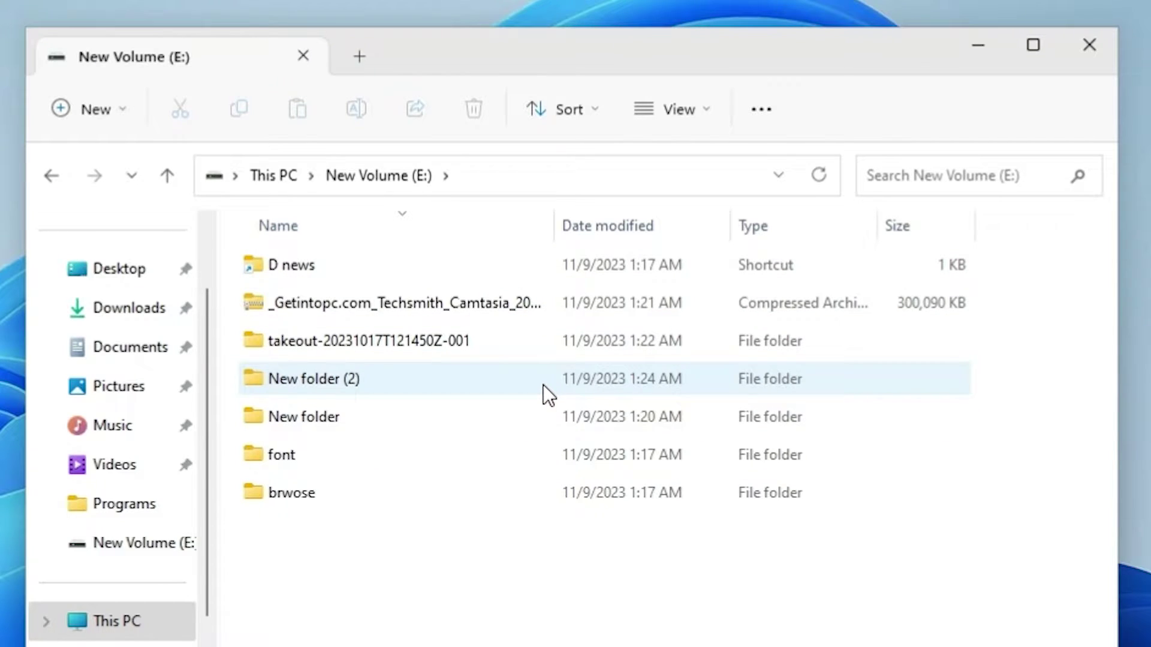
{"action": "left_click", "coordinate": [62, 173]}
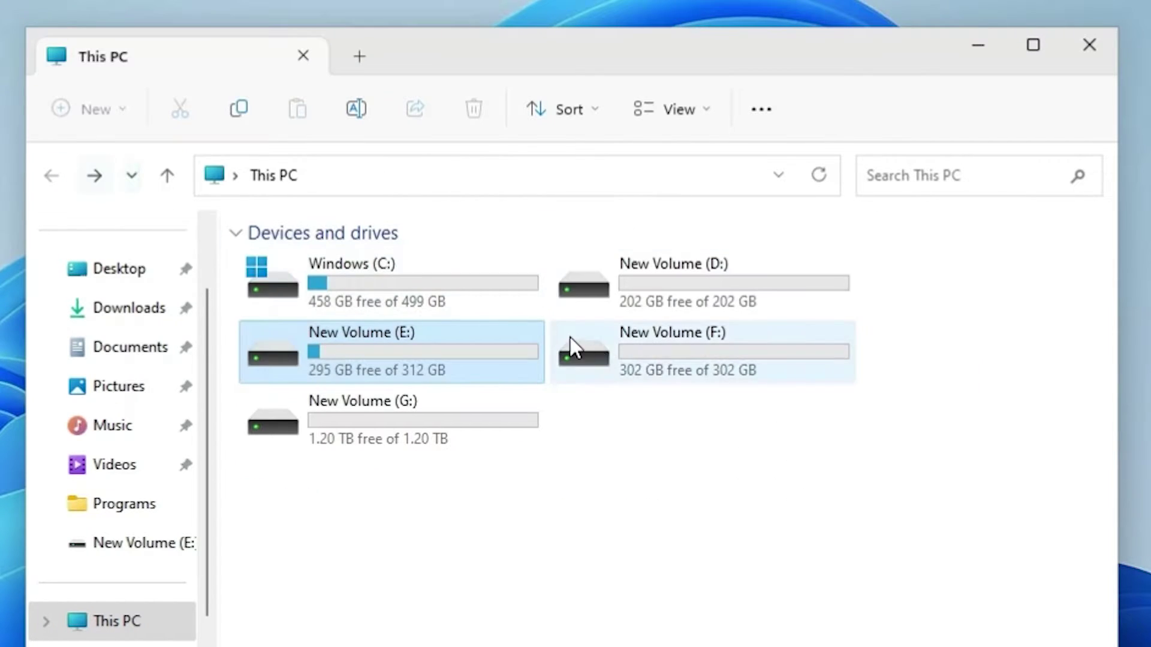
Step: Select drives E: and F: in This PC, then close the window
{"action": "left_click", "coordinate": [654, 360]}
{"action": "left_click", "coordinate": [437, 360]}
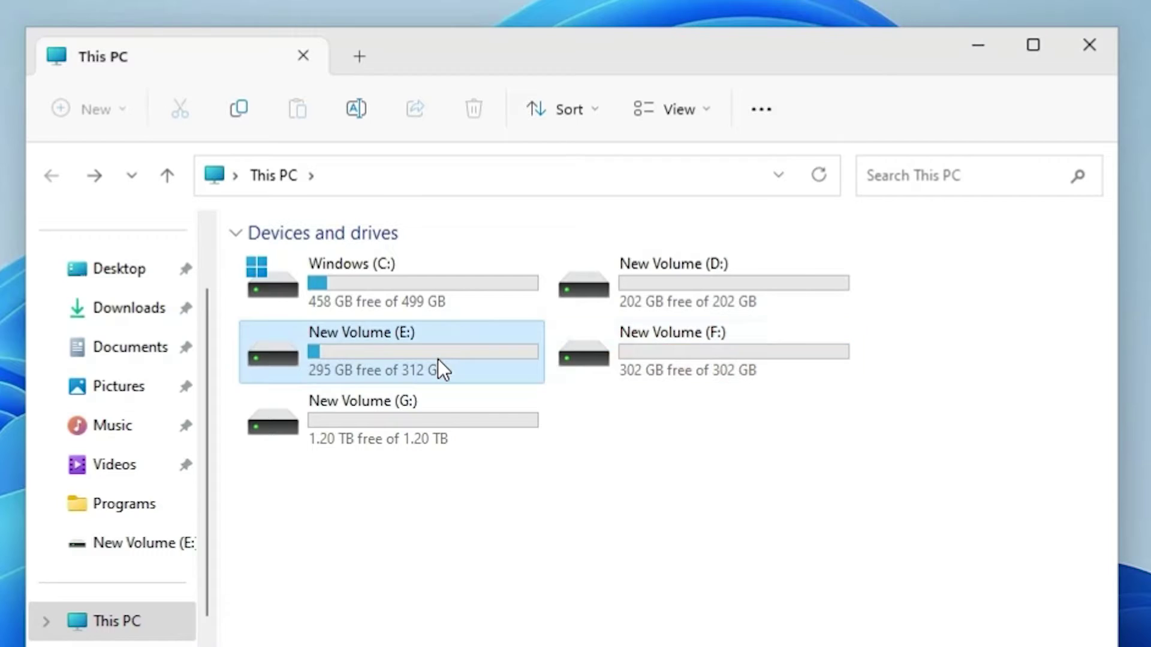
{"action": "left_click", "coordinate": [684, 357]}
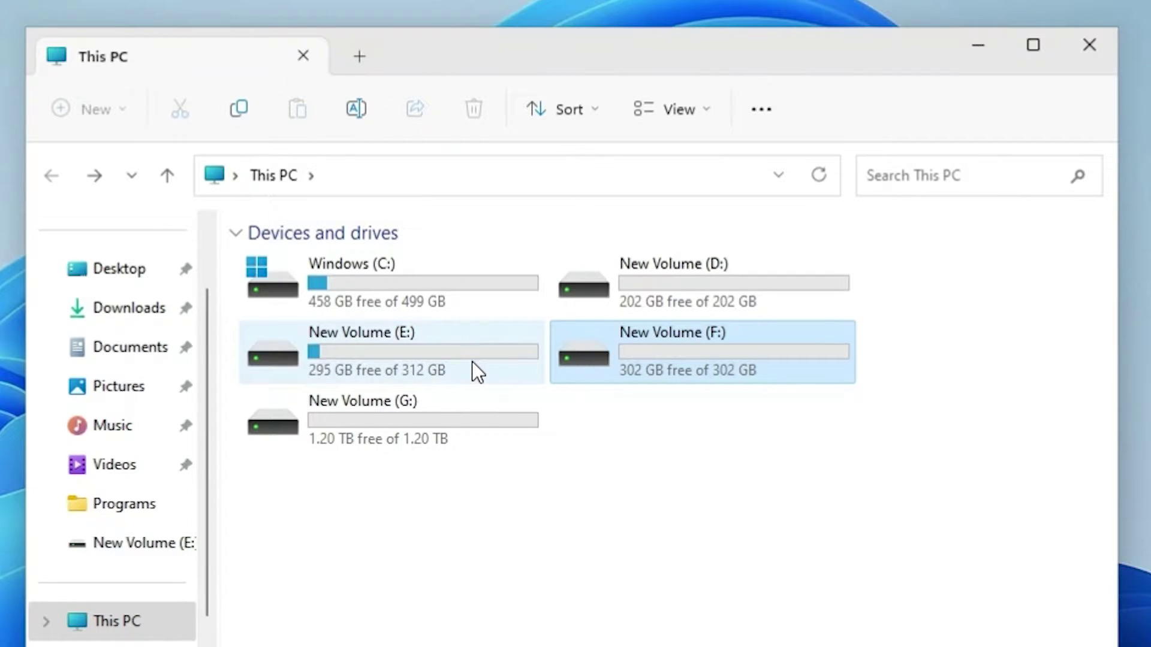
{"action": "left_click", "coordinate": [1093, 47]}
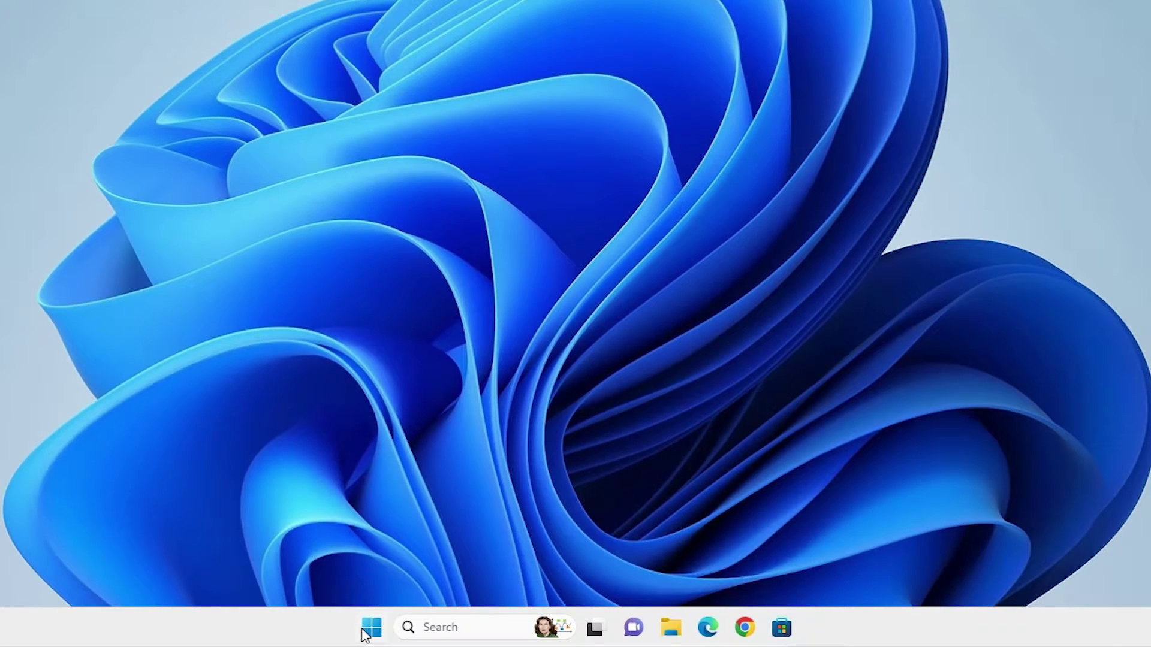
{"action": "left_click", "coordinate": [369, 630]}
{"action": "left_click", "coordinate": [441, 627]}
{"action": "type", "text": "disk"}
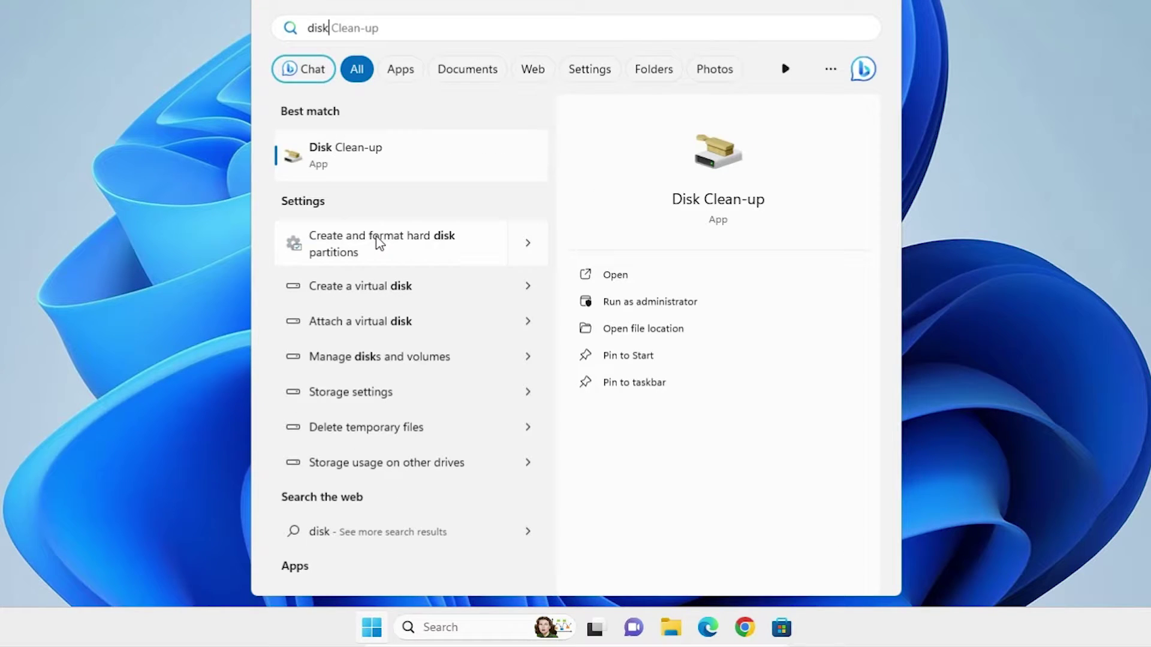
{"action": "key", "text": "BackSpace"}
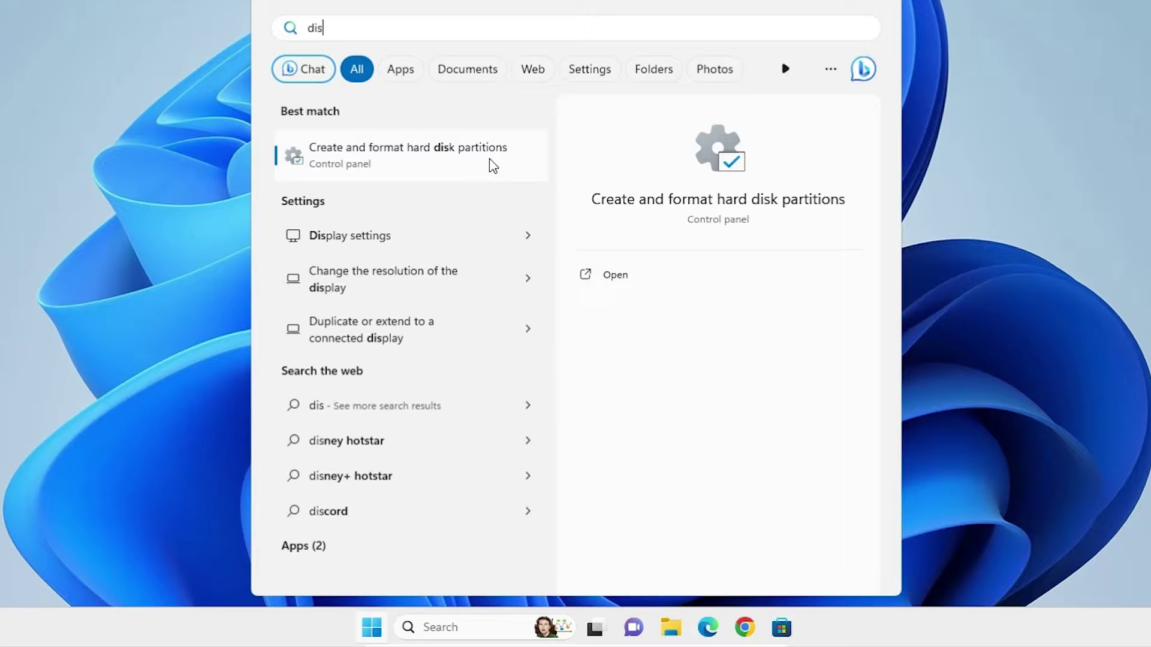
{"action": "left_click", "coordinate": [200, 168]}
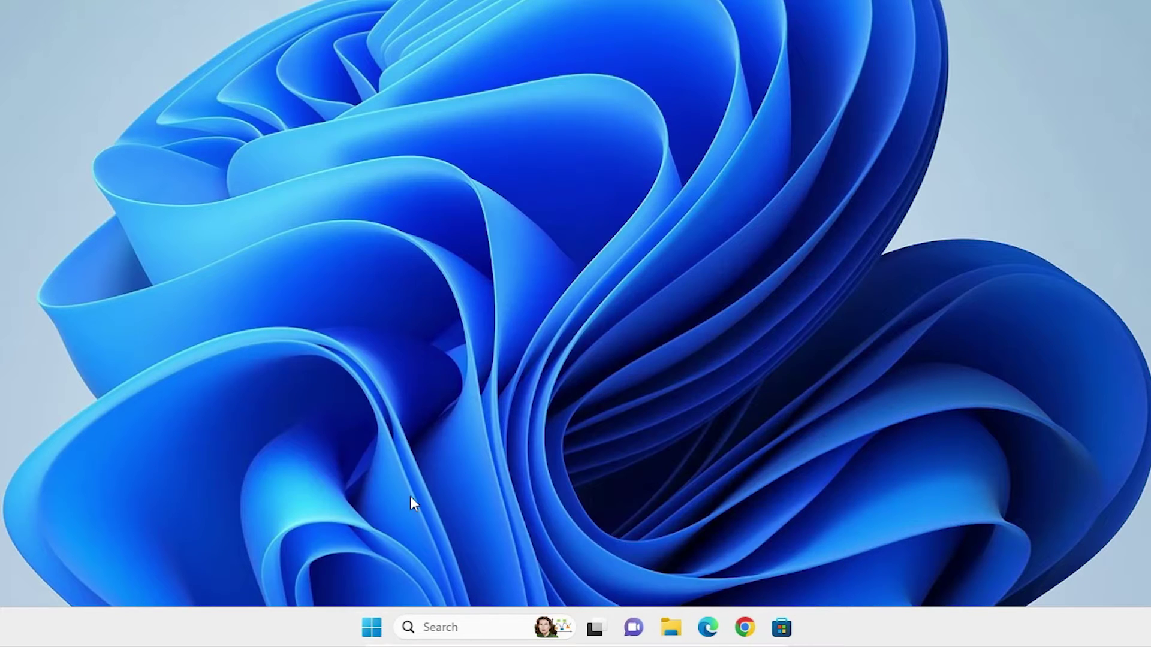
Step: Launch Disk Management from the Win+X menu to view Disk 1's D:, E:, F:, G: volumes
{"action": "right_click", "coordinate": [371, 628]}
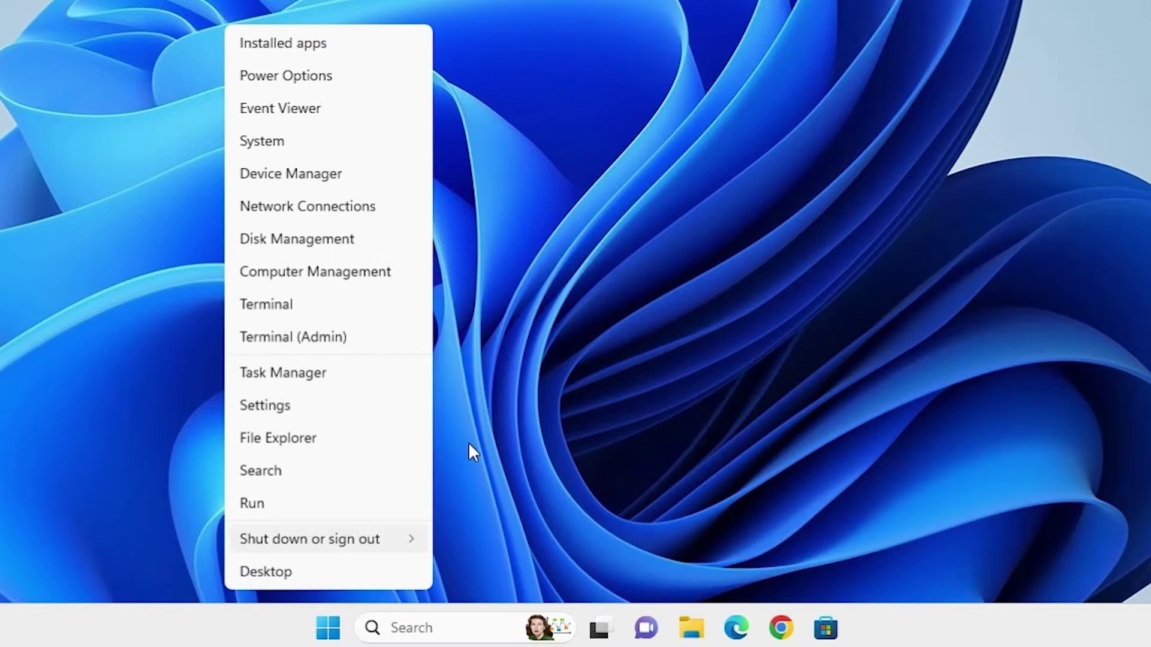
{"action": "left_click", "coordinate": [343, 249]}
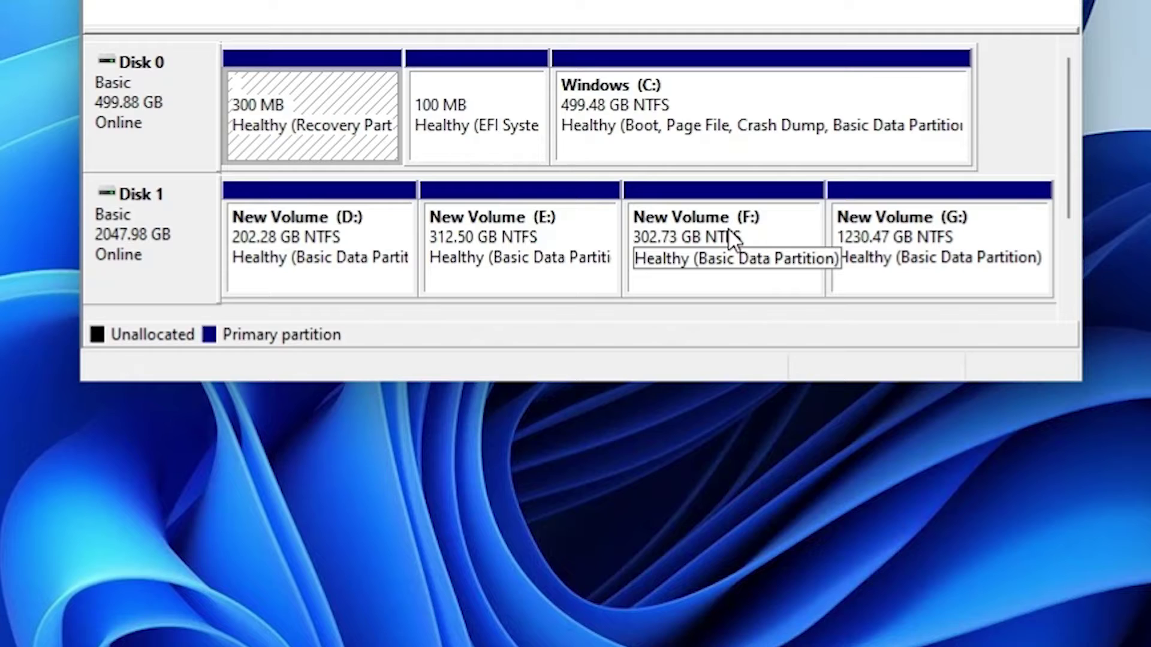
Step: Delete volume F: on Disk 1, freeing 302.73 GB of unallocated space
{"action": "right_click", "coordinate": [726, 232]}
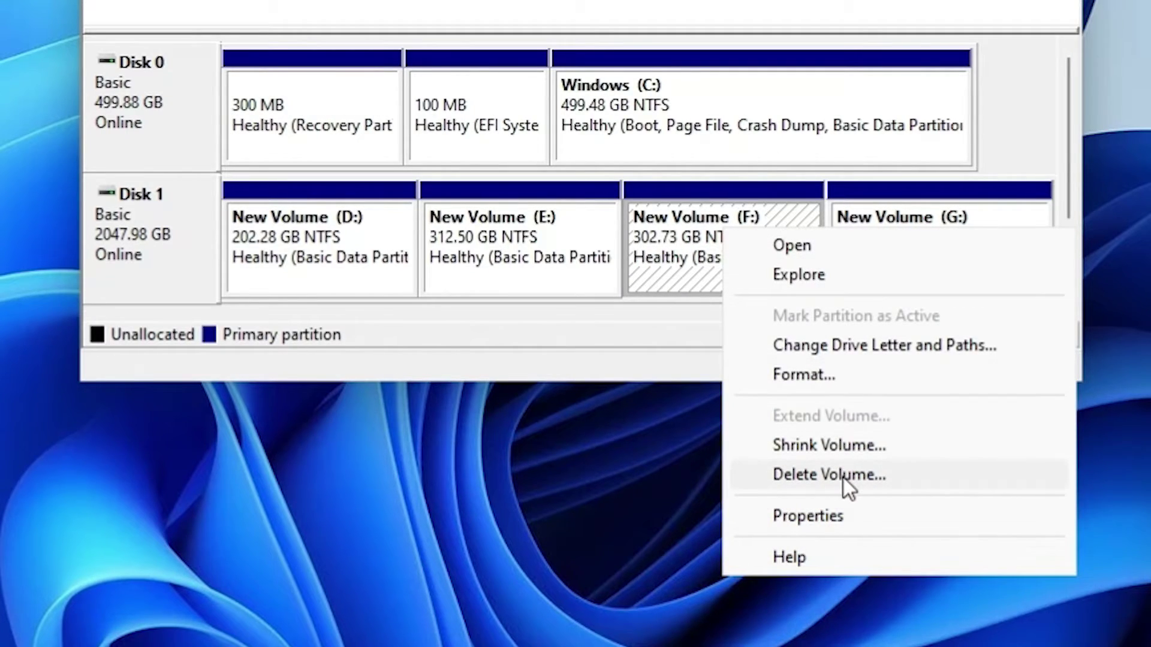
{"action": "left_click", "coordinate": [844, 475]}
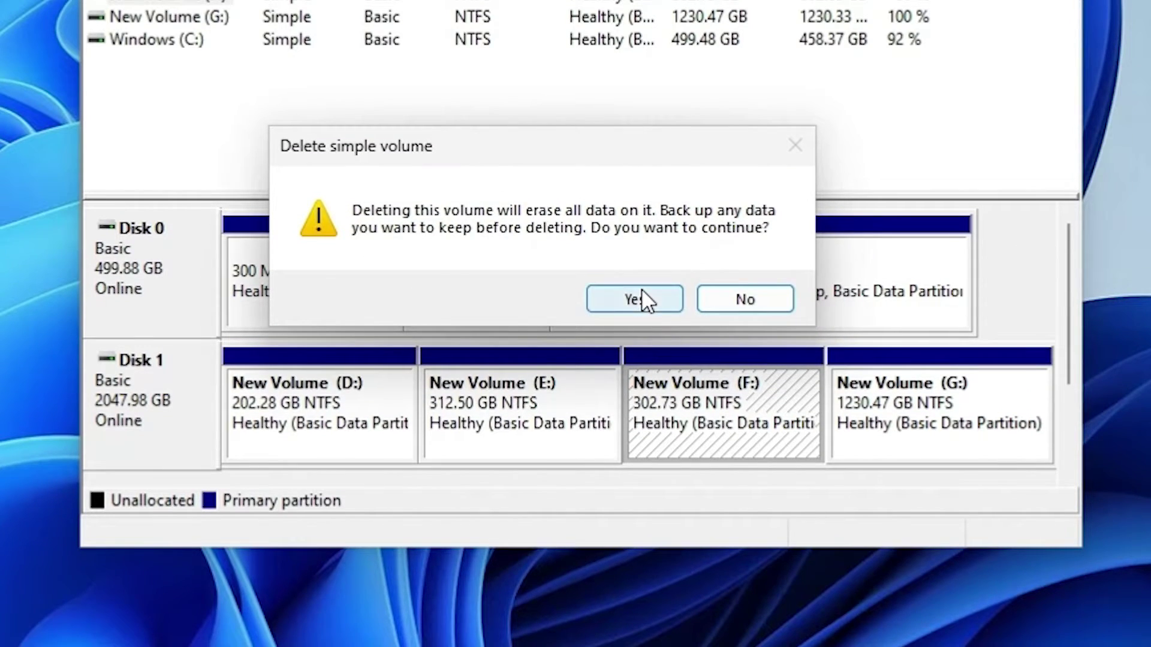
{"action": "left_click", "coordinate": [641, 299]}
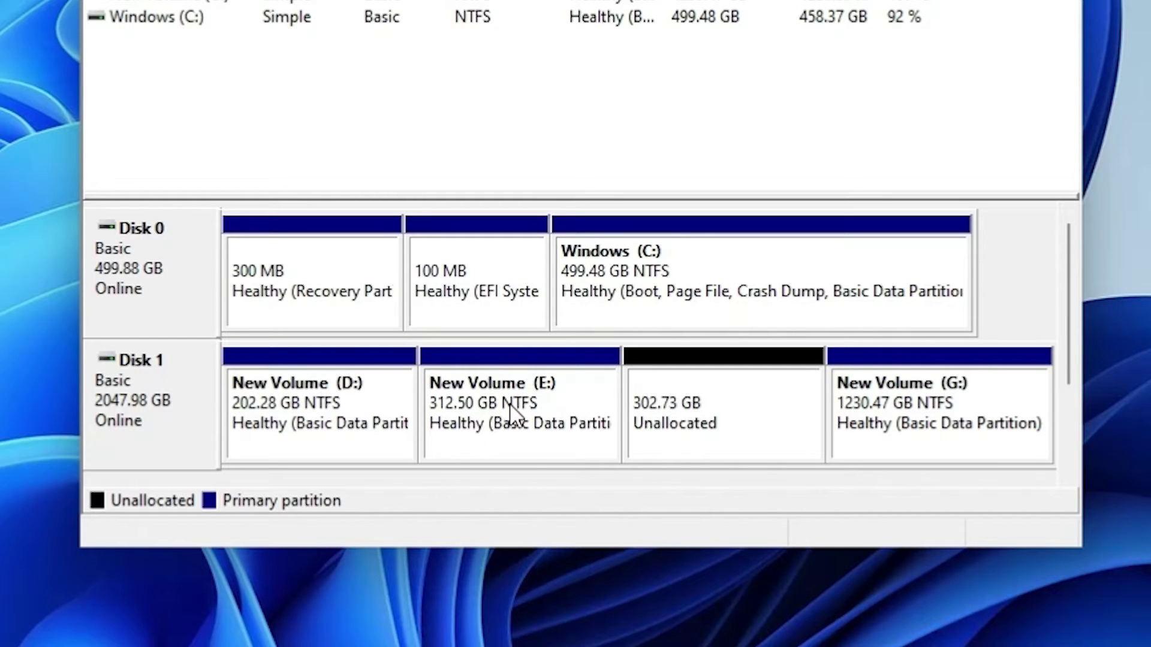
Step: Extend volume E: with all the unallocated space, growing it to 615.23 GB
{"action": "right_click", "coordinate": [527, 404]}
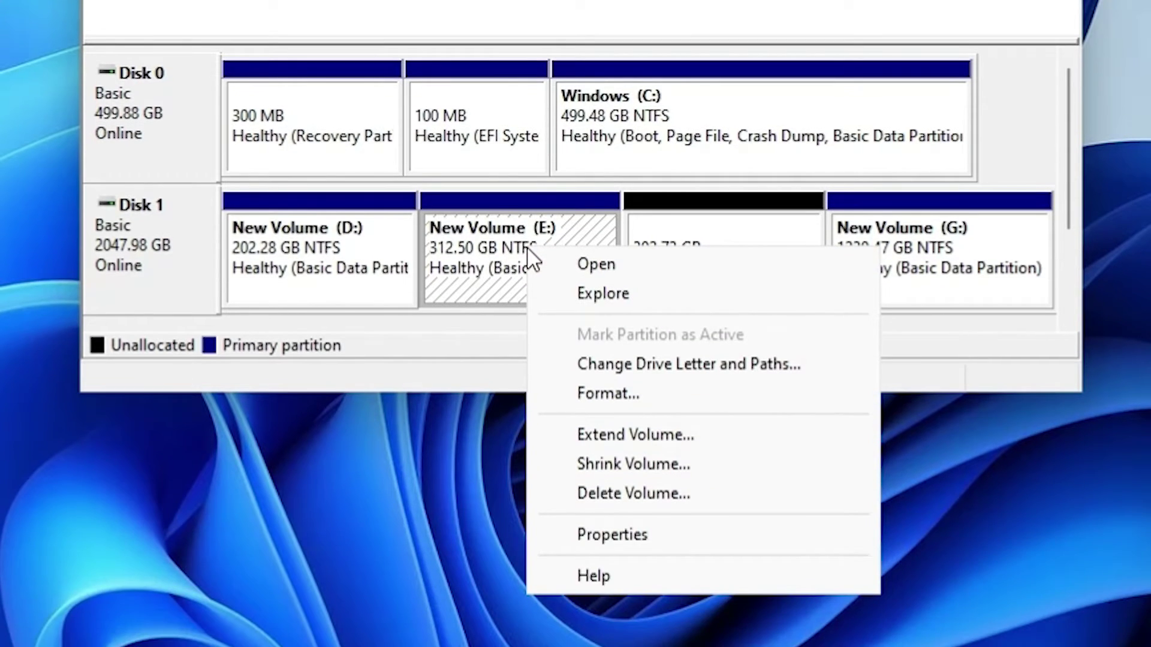
{"action": "left_click", "coordinate": [660, 439]}
{"action": "left_click", "coordinate": [613, 554]}
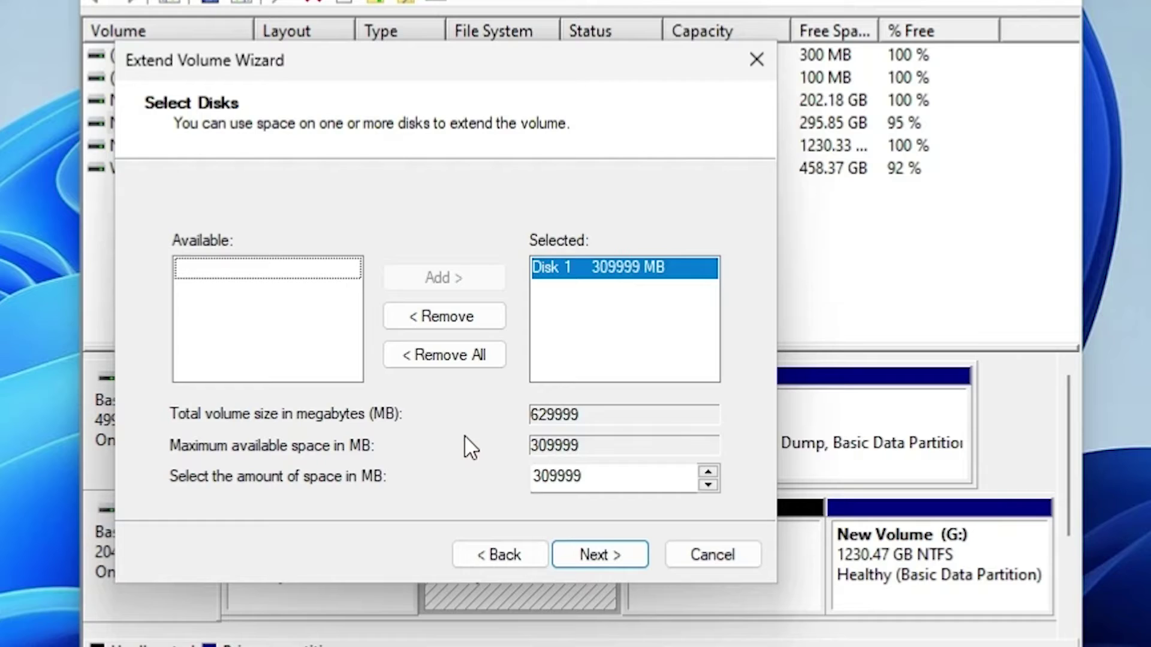
{"action": "left_click", "coordinate": [577, 551]}
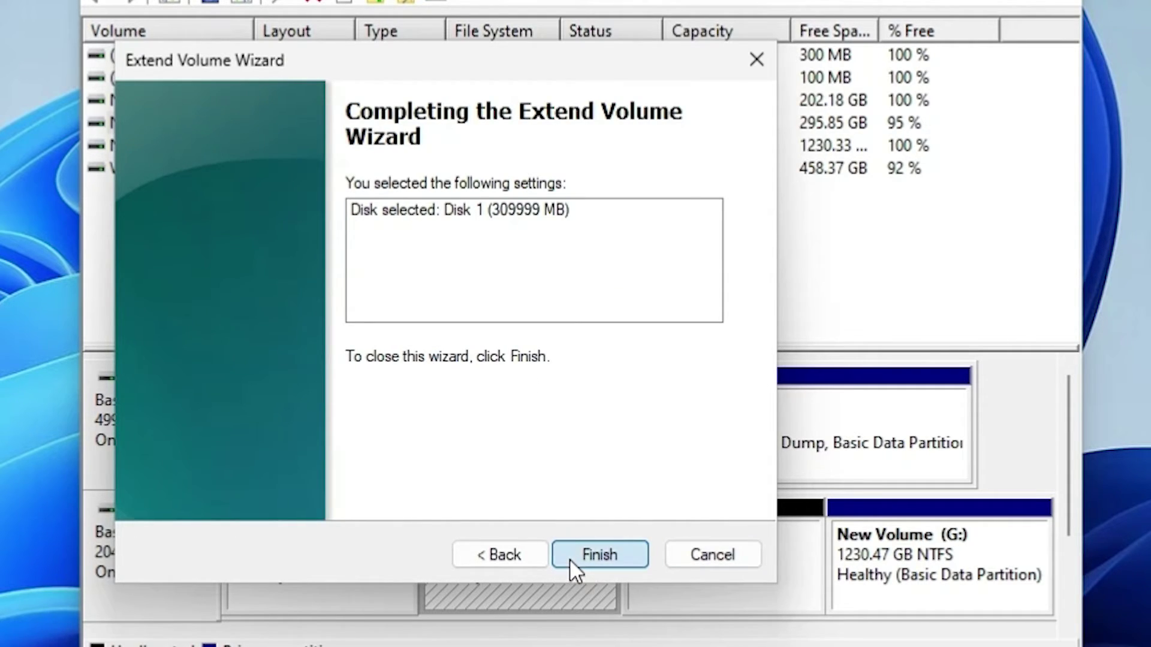
{"action": "left_click", "coordinate": [570, 559]}
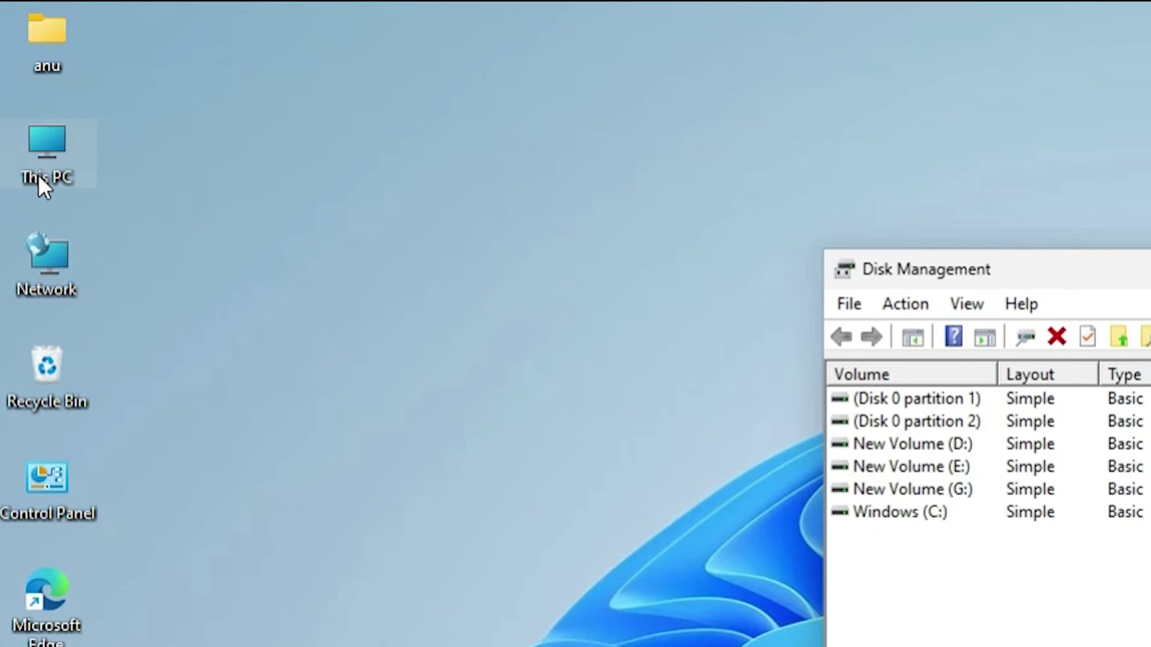
Step: Verify in This PC that E: totals 615 GB, 598 GB free, with seven items intact
{"action": "left_click", "coordinate": [38, 173]}
{"action": "double_click", "coordinate": [38, 173]}
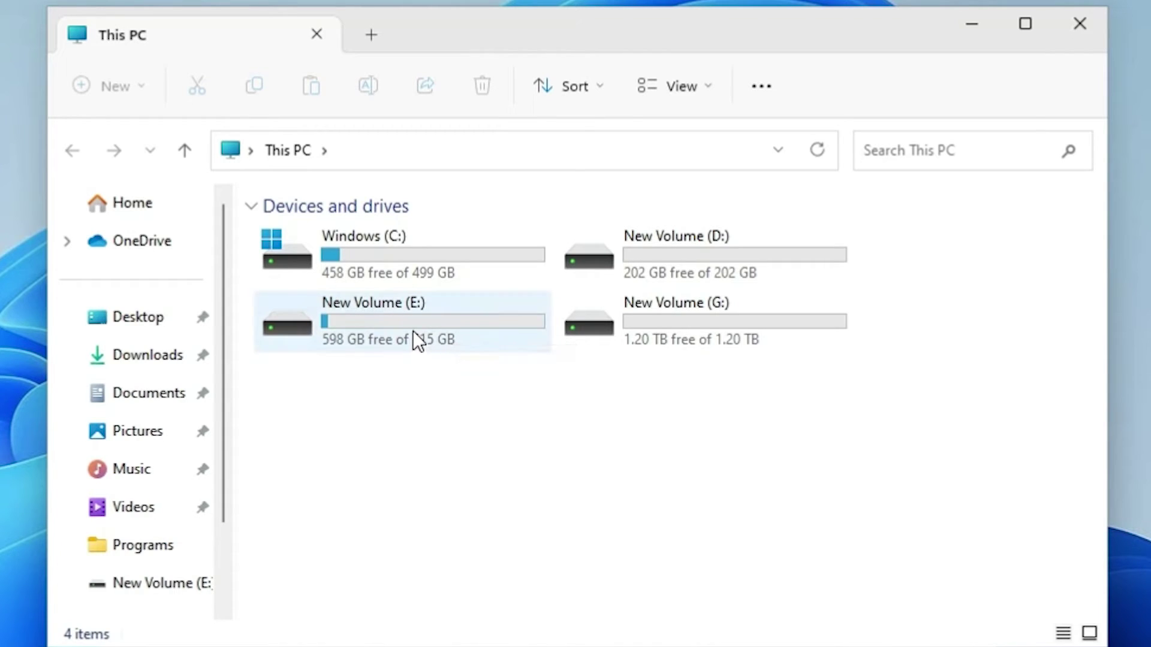
{"action": "left_click", "coordinate": [413, 331]}
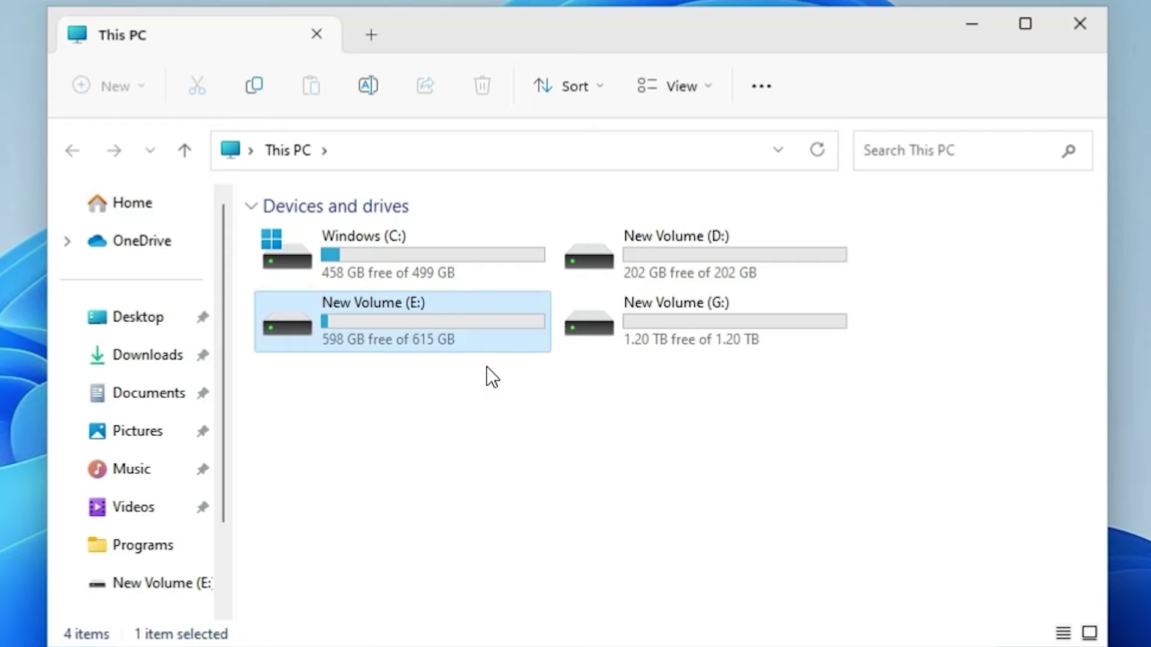
{"action": "mouse_move", "coordinate": [518, 255]}
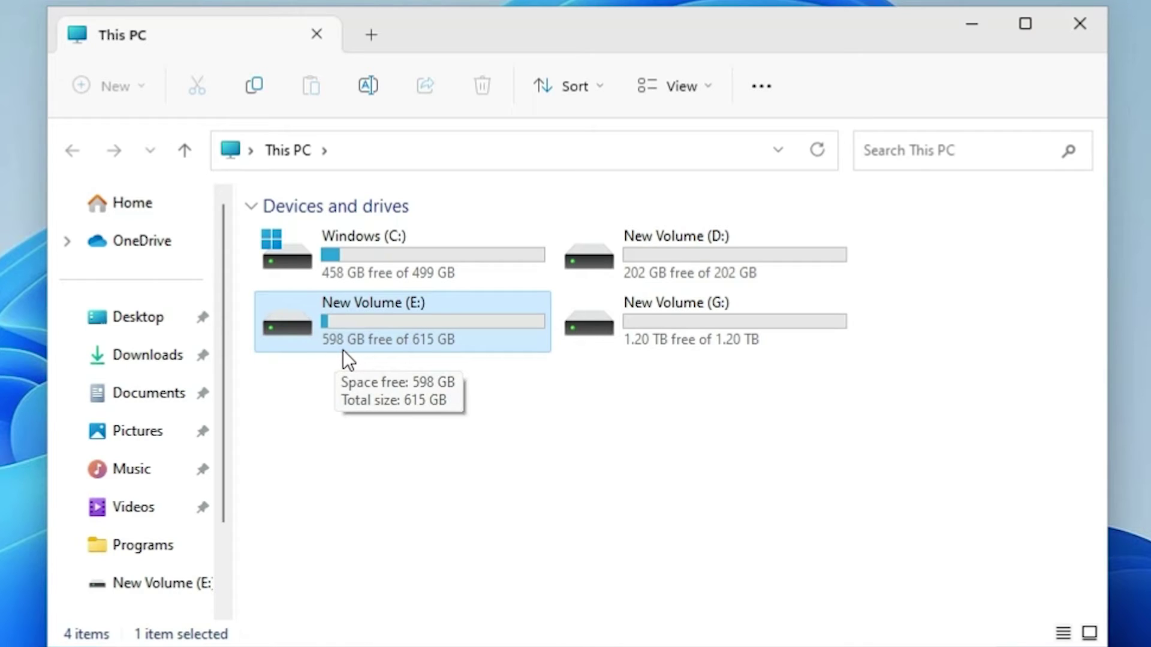
{"action": "double_click", "coordinate": [446, 333]}
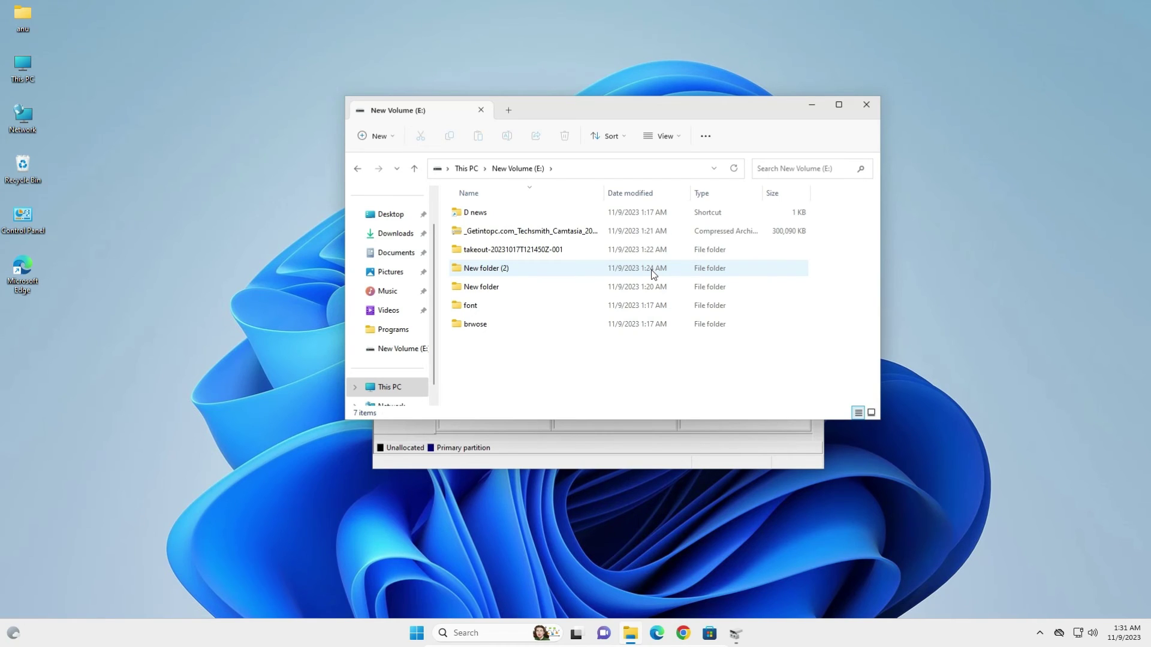
{"action": "left_click", "coordinate": [866, 105]}
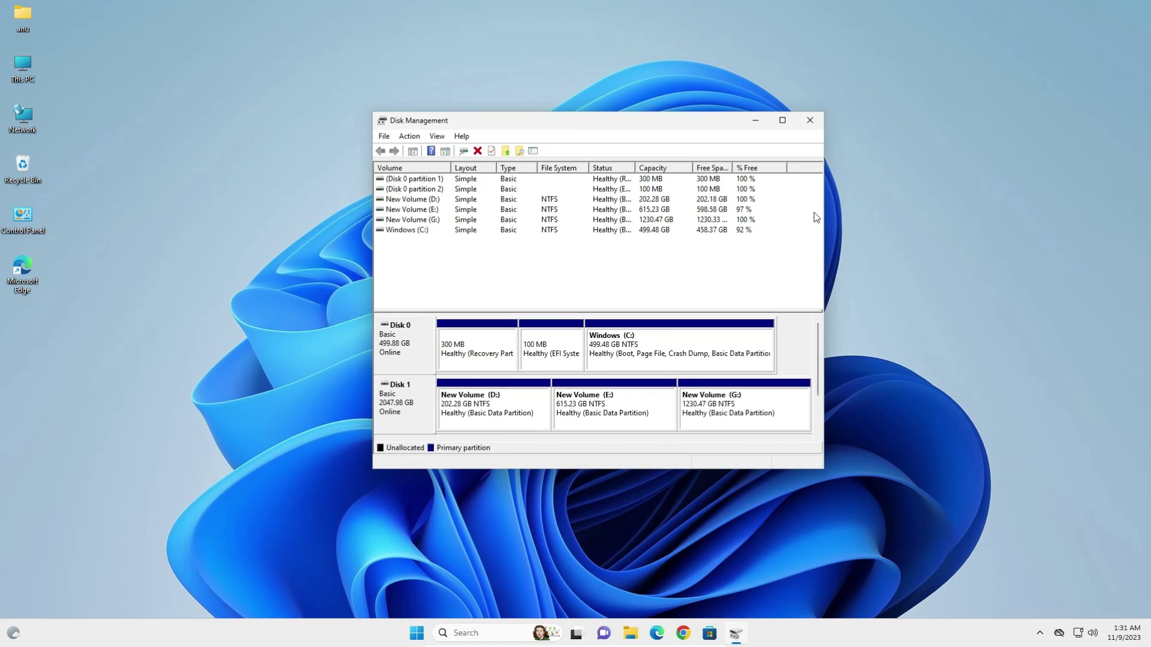